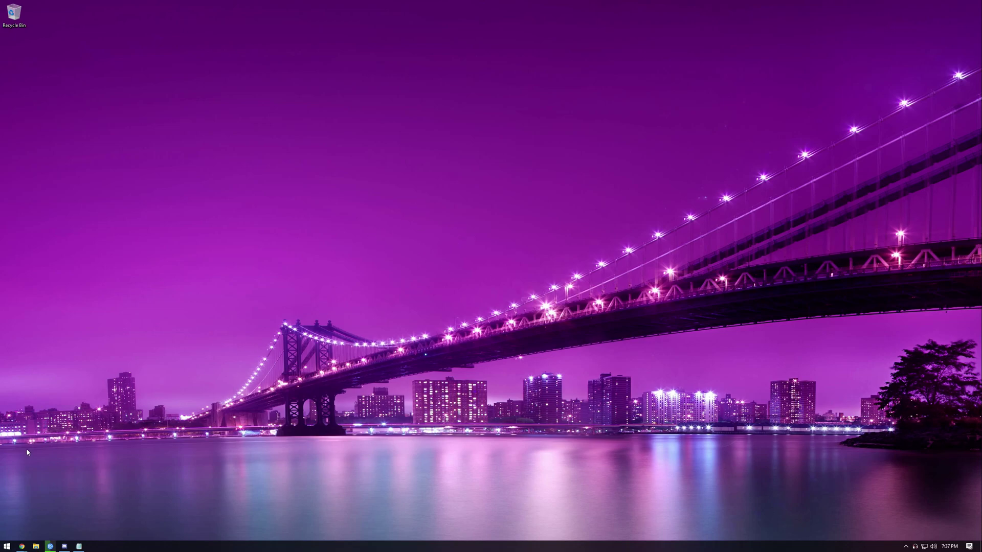
Search for Command Prompt and launch it as administrator
{"action": "key", "text": "super"}
{"action": "type", "text": "command"}
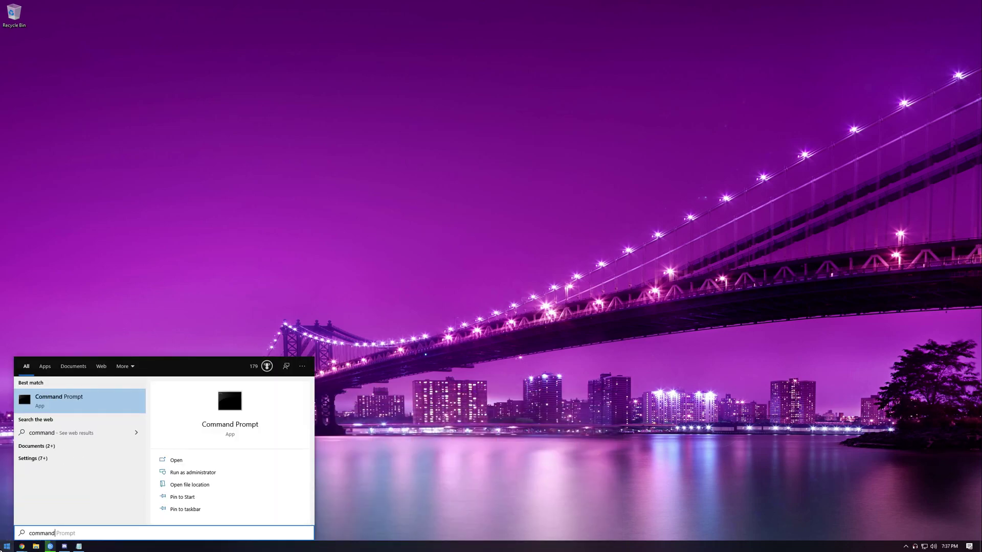
{"action": "right_click", "coordinate": [91, 404]}
{"action": "left_click", "coordinate": [131, 414]}
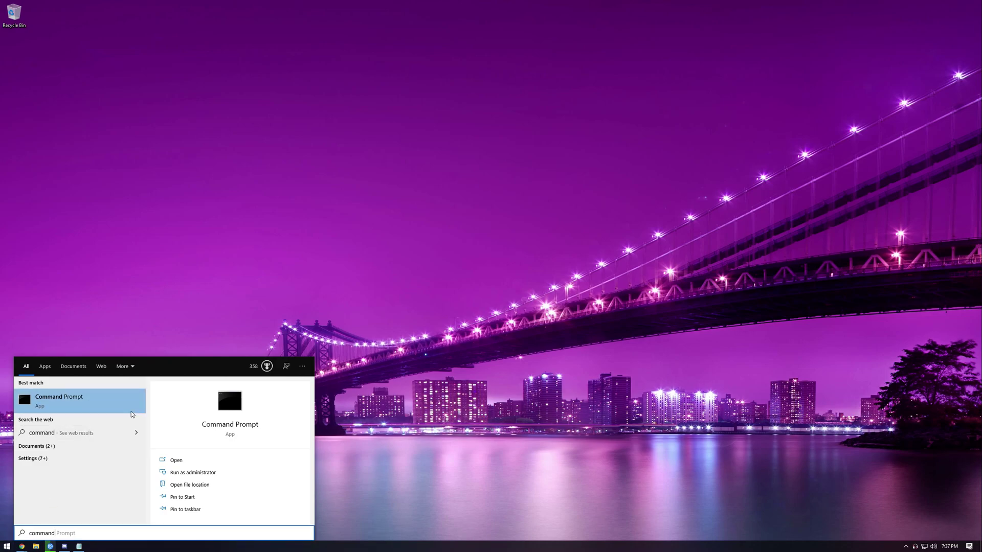
Centre the console and run 'fsutil dirty query c:', which reports C: is NOT Dirty
{"action": "left_click_drag", "start_coordinate": [301, 76], "coordinate": [514, 139]}
{"action": "left_click", "coordinate": [484, 205]}
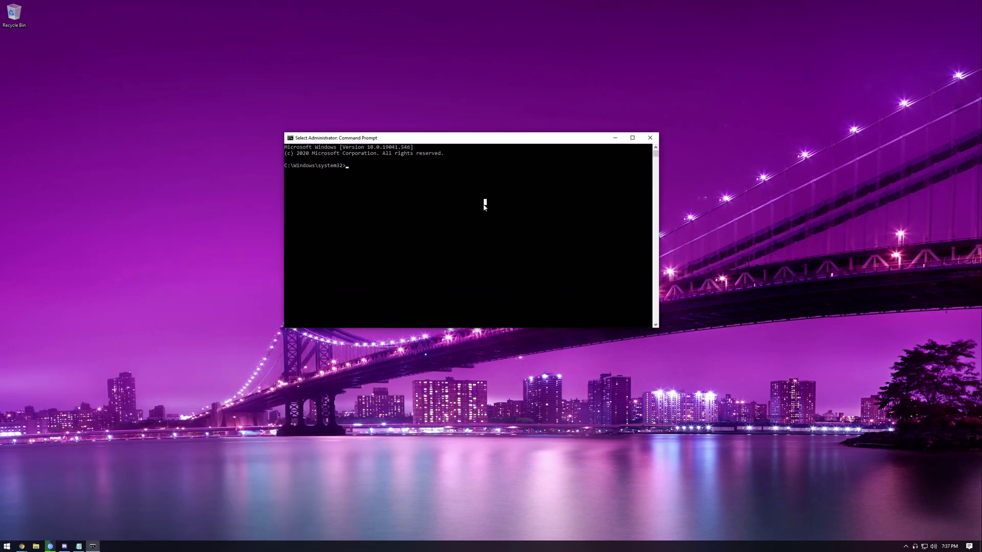
{"action": "type", "text": "f"}
{"action": "type", "text": "sutil dirty "}
{"action": "type", "text": "query c:"}
{"action": "key", "text": "Return"}
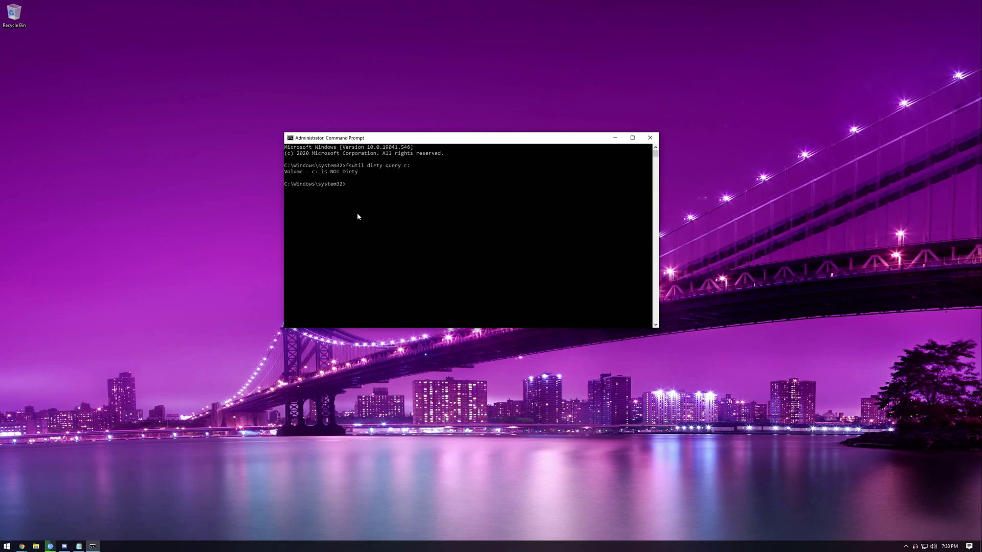
Move the console slightly higher and search the Start menu for 'create'
{"action": "left_click_drag", "start_coordinate": [435, 141], "coordinate": [437, 90]}
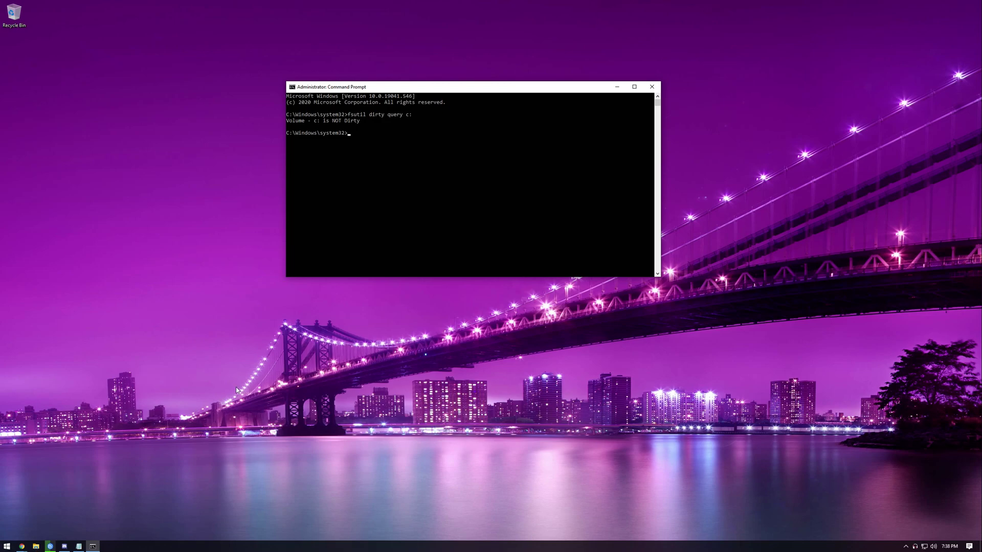
{"action": "left_click", "coordinate": [6, 546]}
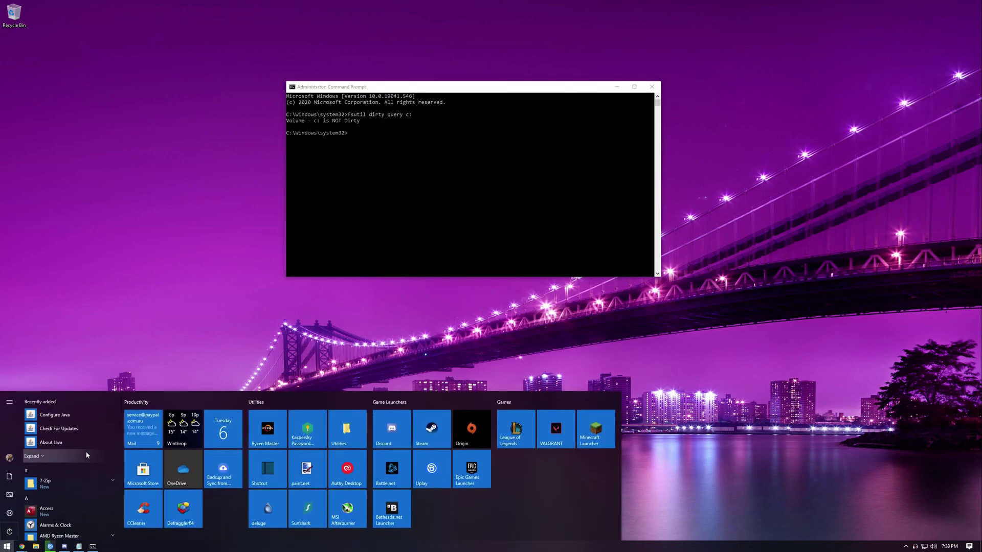
{"action": "type", "text": "create"}
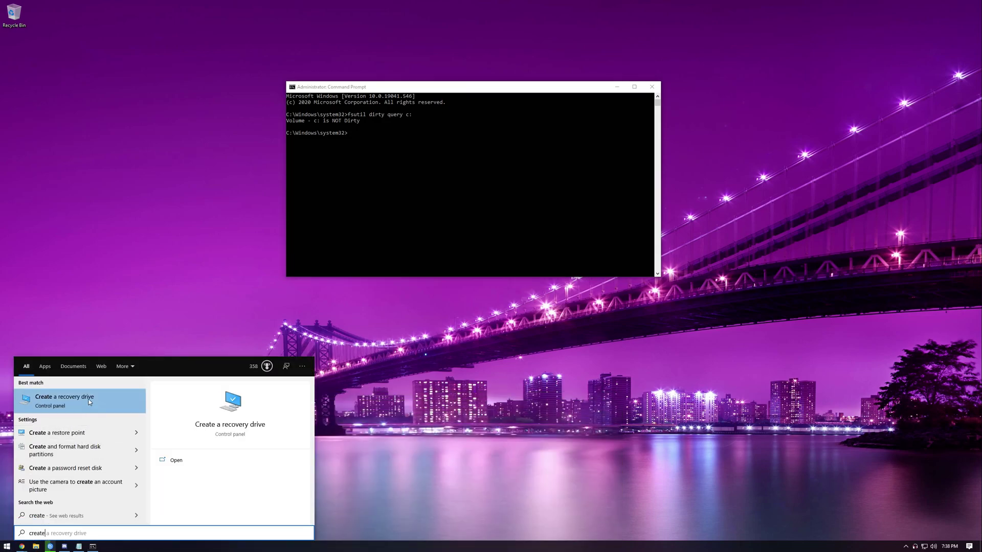
Create a recovery drive on G:\ (RECOVERY) with the Recovery Drive wizard, then Finish
{"action": "left_click", "coordinate": [64, 398]}
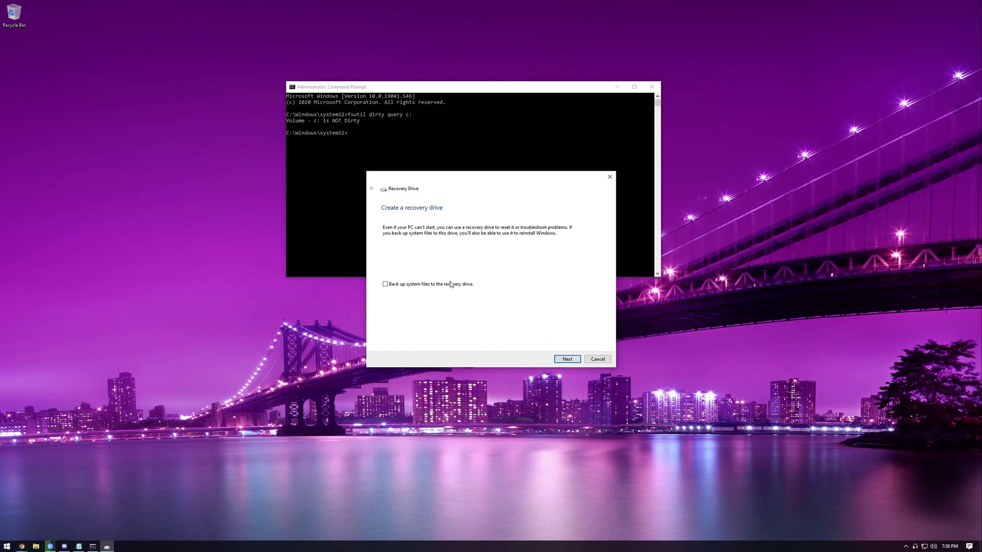
{"action": "left_click", "coordinate": [568, 359]}
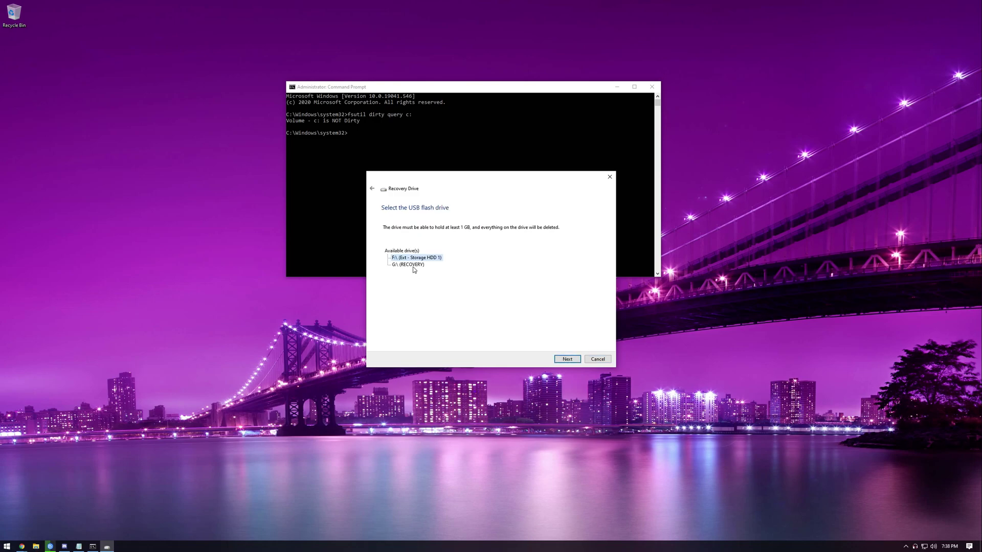
{"action": "left_click", "coordinate": [412, 264]}
{"action": "left_click", "coordinate": [568, 360]}
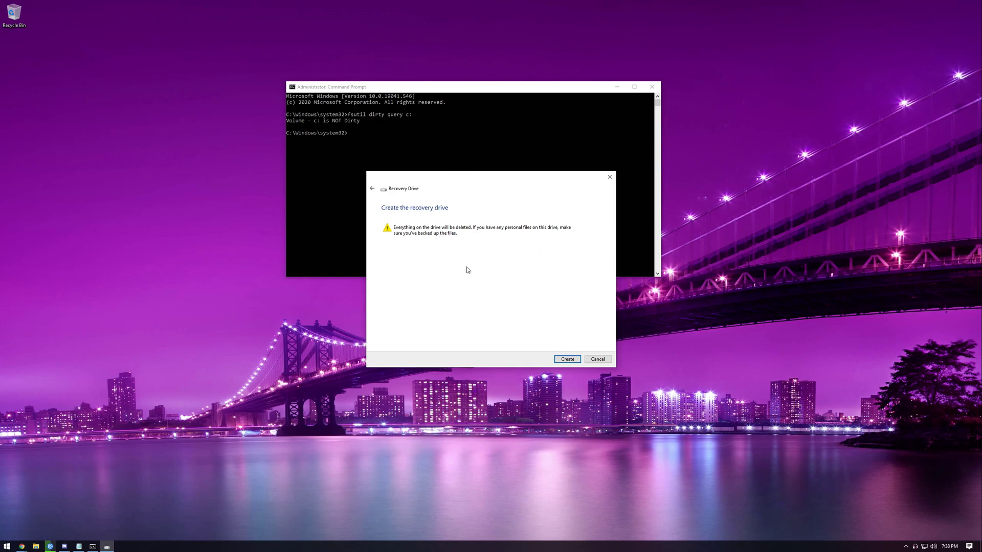
{"action": "left_click", "coordinate": [569, 361]}
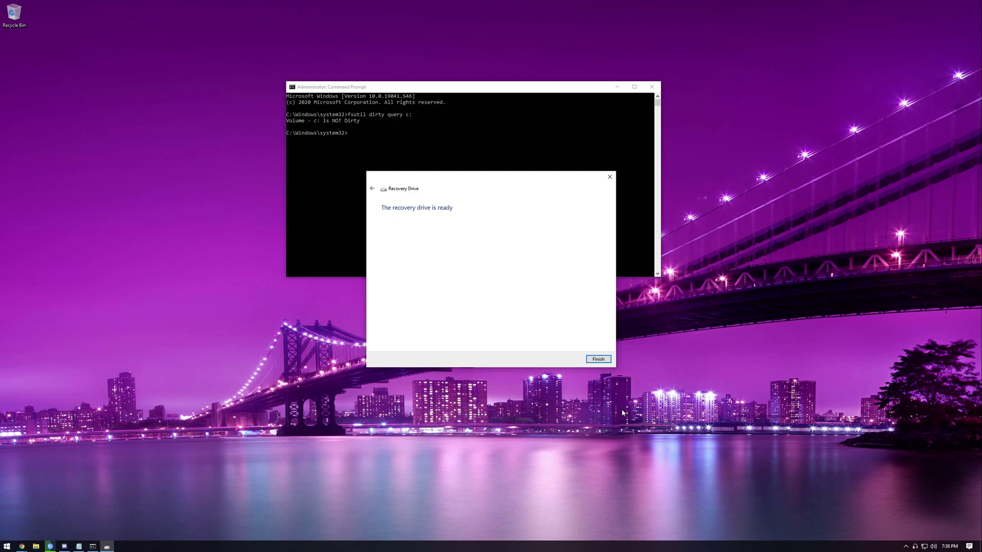
{"action": "left_click", "coordinate": [599, 359]}
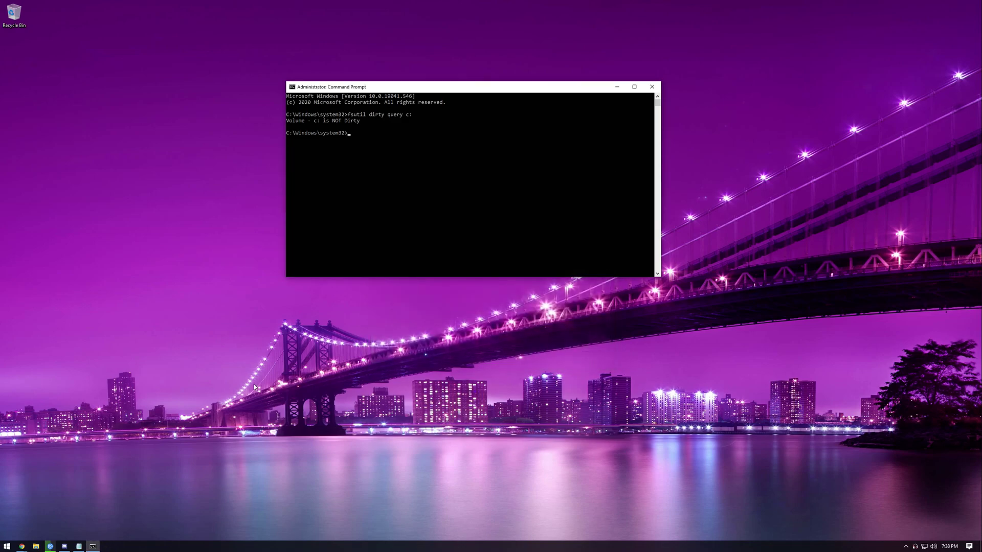
In Notepad, highlight each recovery step from 'restart your computer' through 'command prompt'
{"action": "left_click", "coordinate": [78, 546]}
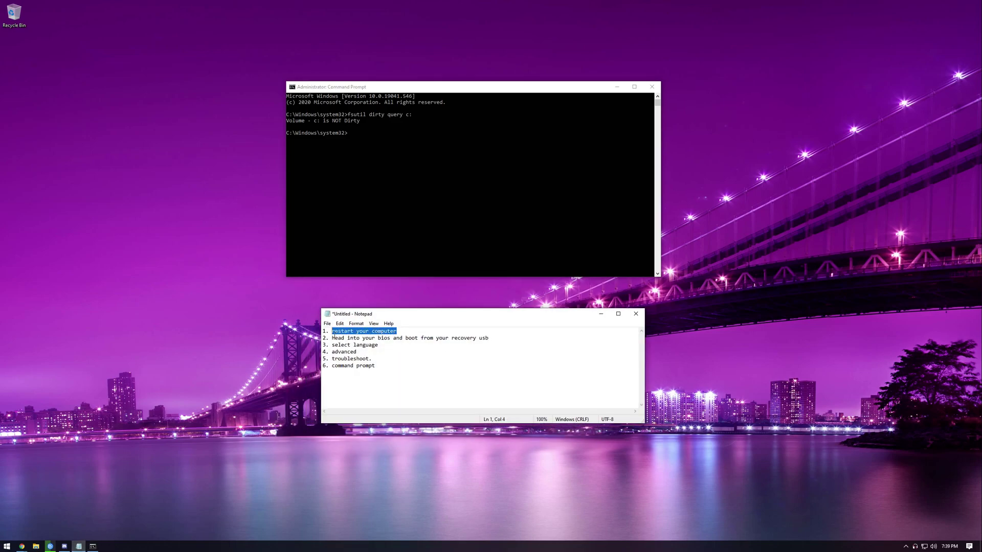
{"action": "left_click_drag", "start_coordinate": [397, 331], "coordinate": [323, 331]}
{"action": "left_click_drag", "start_coordinate": [489, 338], "coordinate": [322, 337]}
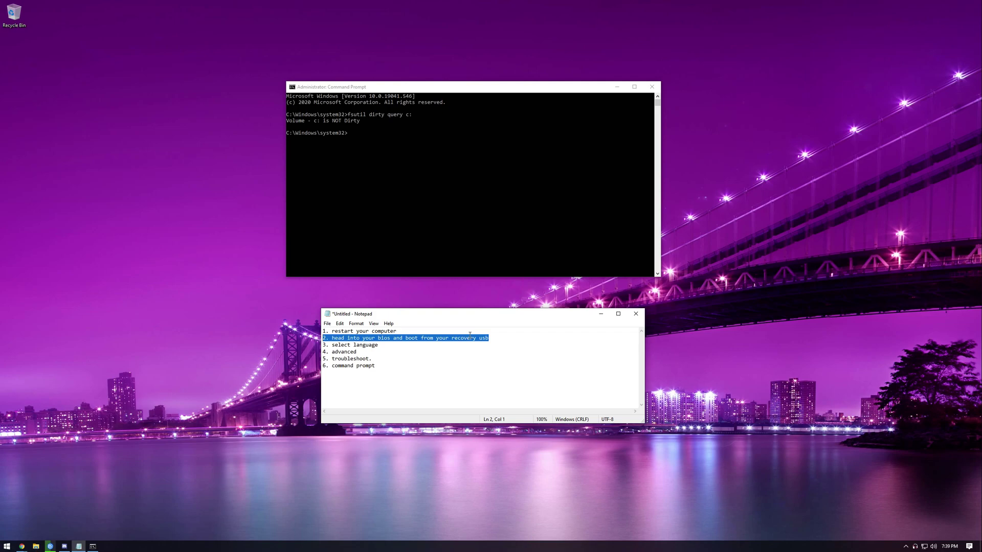
{"action": "left_click_drag", "start_coordinate": [379, 345], "coordinate": [322, 345]}
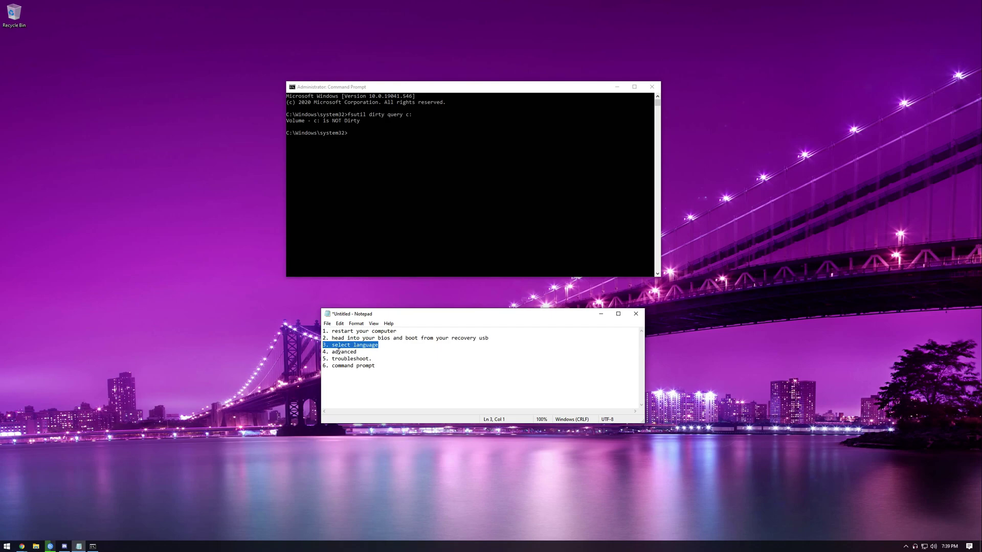
{"action": "left_click_drag", "start_coordinate": [357, 352], "coordinate": [326, 357]}
{"action": "left_click", "coordinate": [419, 372]}
{"action": "left_click_drag", "start_coordinate": [399, 371], "coordinate": [325, 368]}
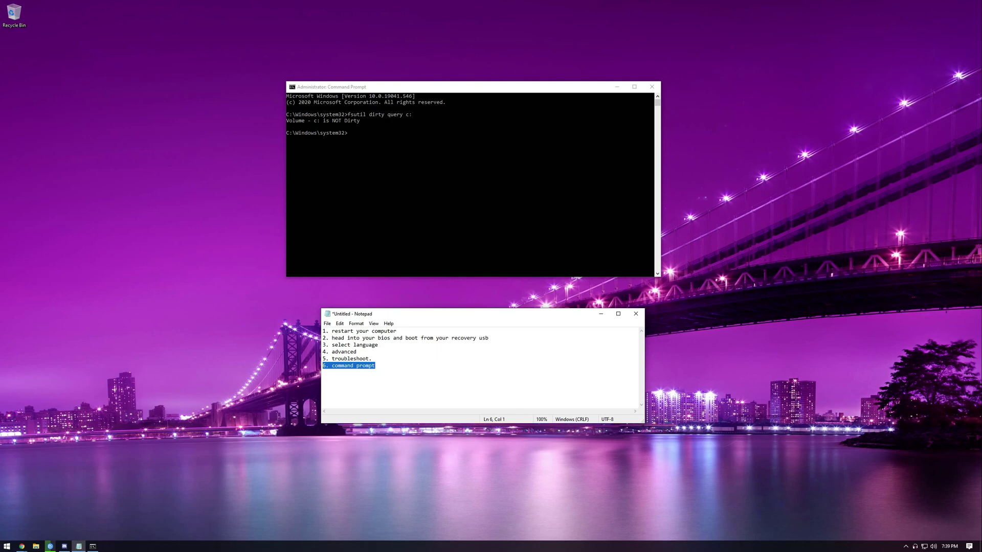
Run 'chkdsk c: /f', which reports the volume in use, and answer 'n' to scheduling
{"action": "left_click", "coordinate": [871, 189]}
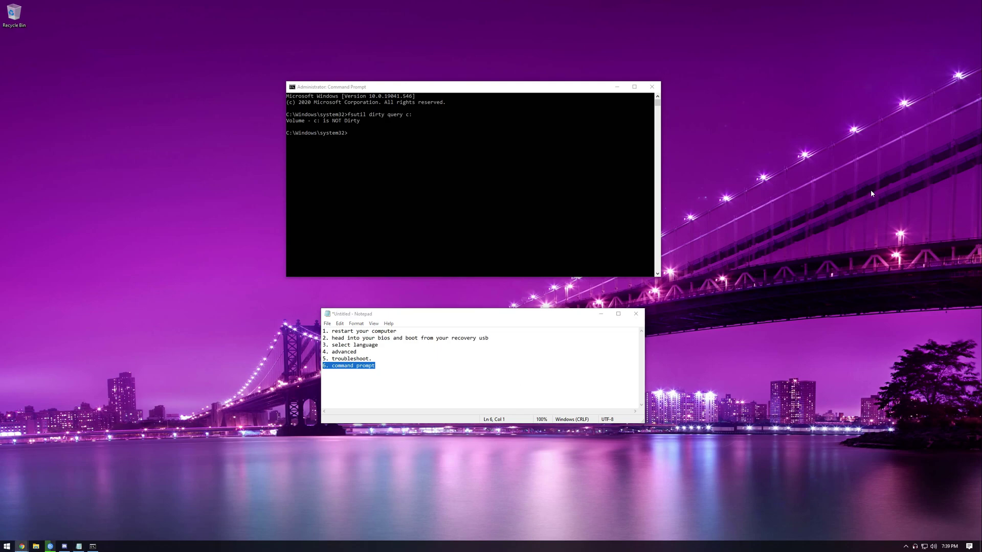
{"action": "left_click", "coordinate": [494, 150]}
{"action": "type", "text": "chkd"}
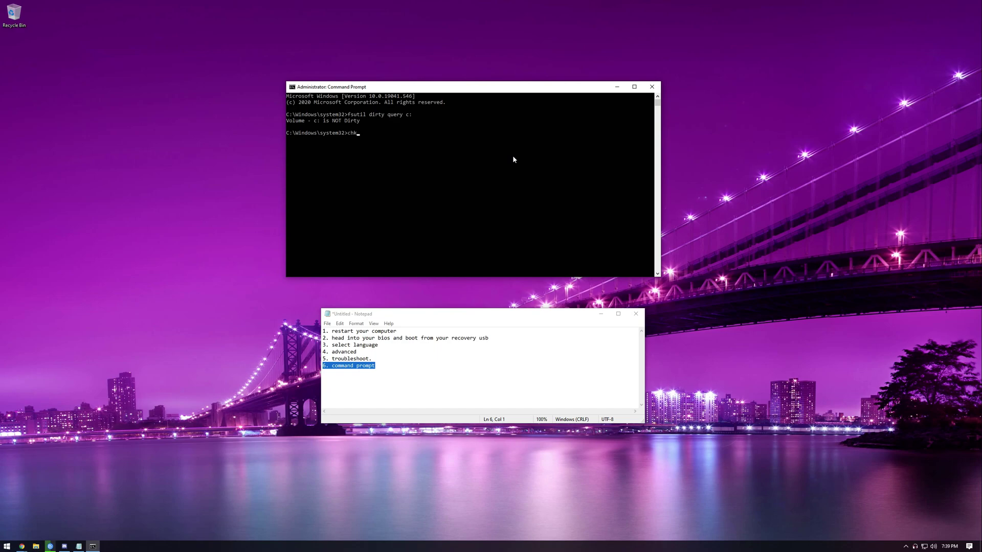
{"action": "type", "text": "sk c: /f"}
{"action": "key", "text": "Return"}
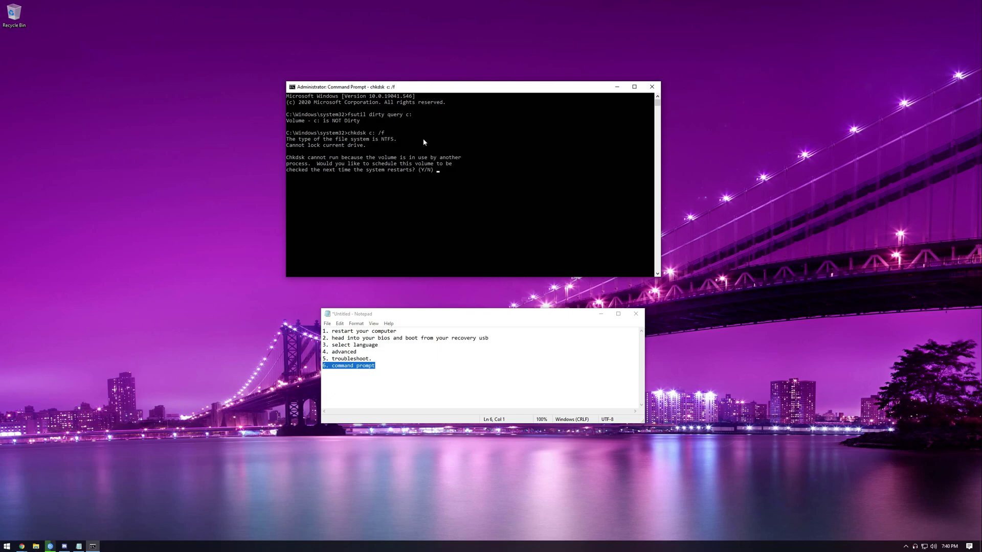
{"action": "type", "text": "n"}
{"action": "key", "text": "Return"}
{"action": "type", "text": "fsutil d"}
{"action": "type", "text": "irty query c:"}
Rerun 'fsutil dirty query c:', which again reports C: is NOT Dirty
{"action": "key", "text": "Return"}
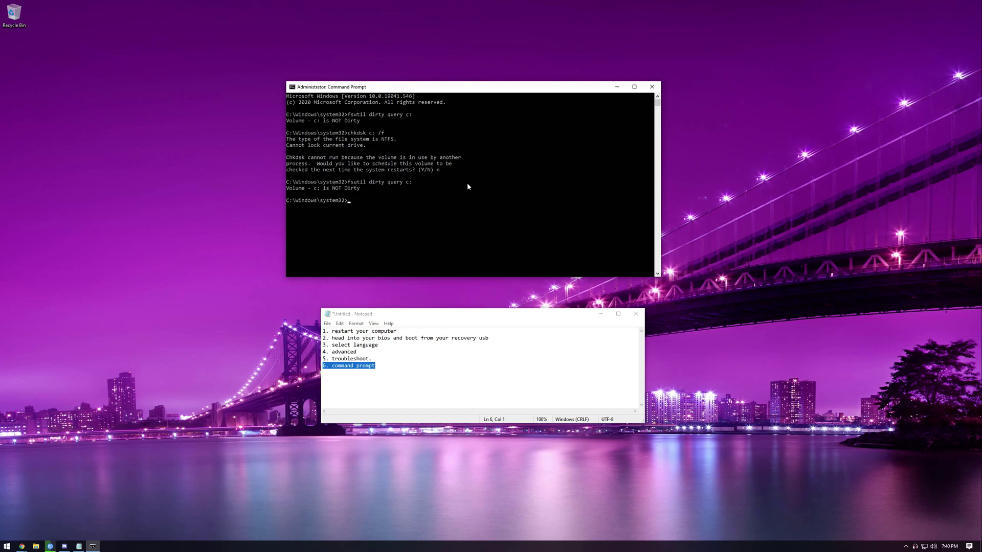